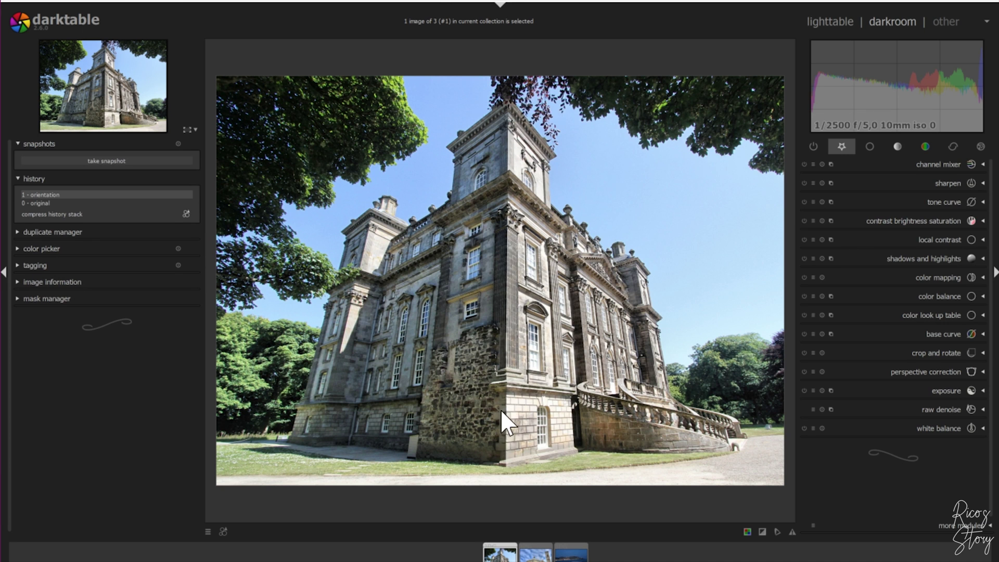
Step: Step through the filmstrip past the Florence cathedral photo to the night beach image
{"action": "left_click", "coordinate": [528, 143]}
{"action": "left_click", "coordinate": [539, 305]}
{"action": "key", "text": "space"}
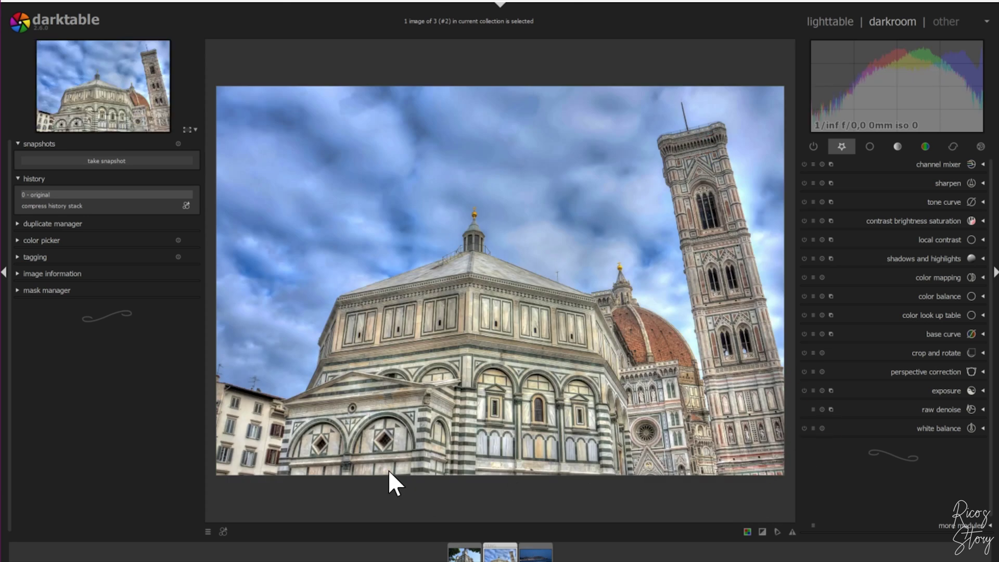
{"action": "key", "text": "space"}
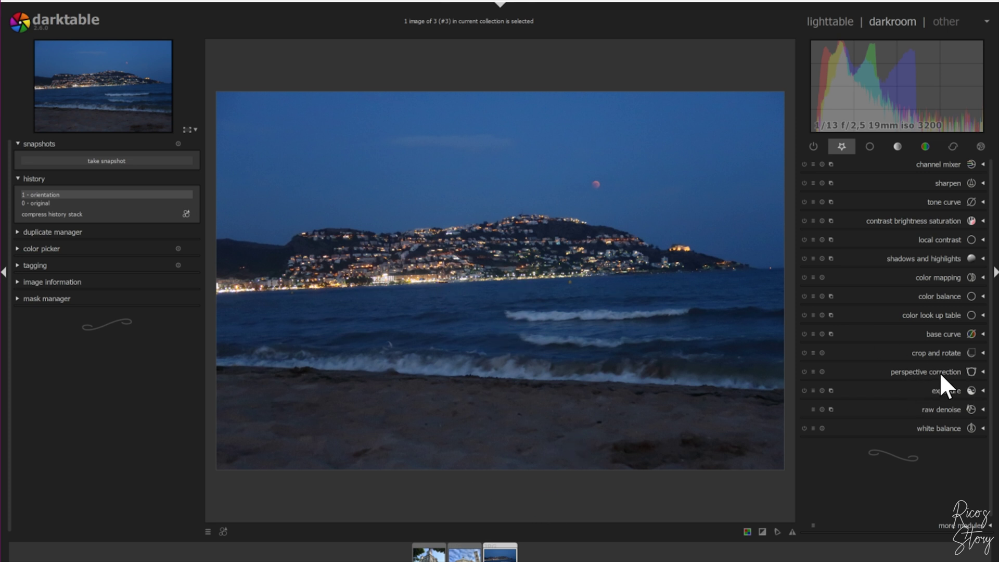
Step: Expand perspective correction and set its guides option to on over the beach photo
{"action": "left_click", "coordinate": [981, 372]}
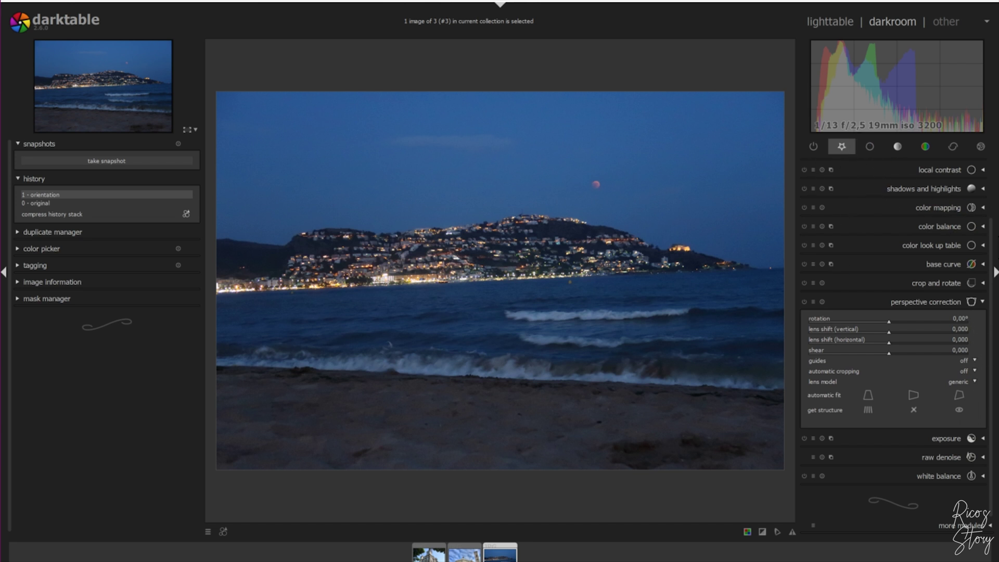
{"action": "left_click", "coordinate": [960, 527]}
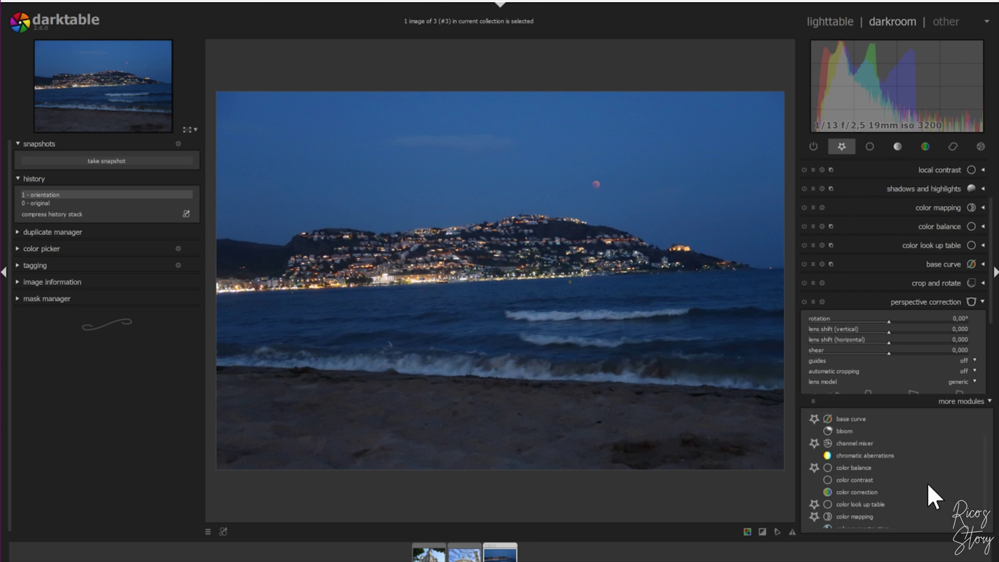
{"action": "scroll", "coordinate": [926, 483], "scroll_direction": "down", "scroll_amount": 3}
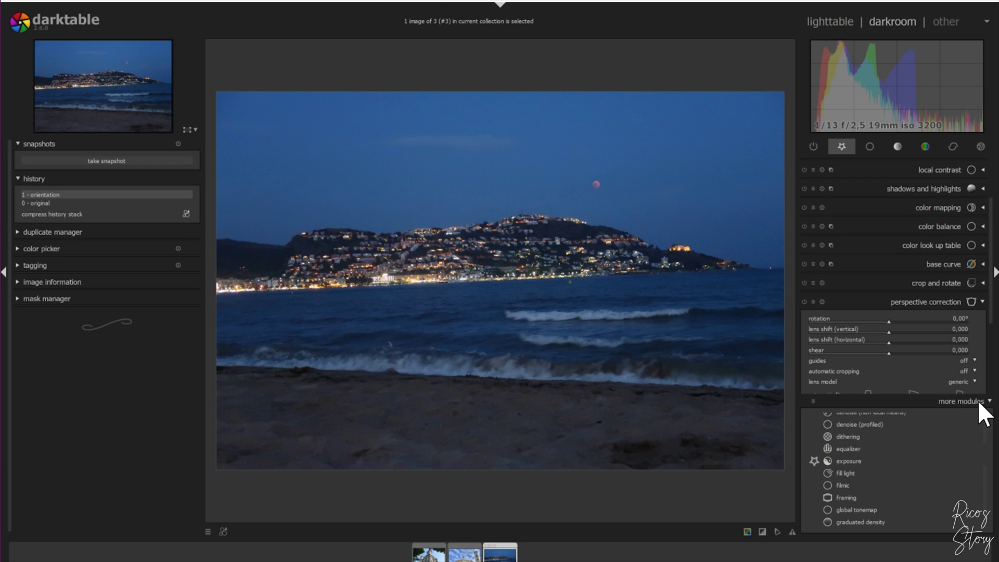
{"action": "left_click", "coordinate": [979, 401]}
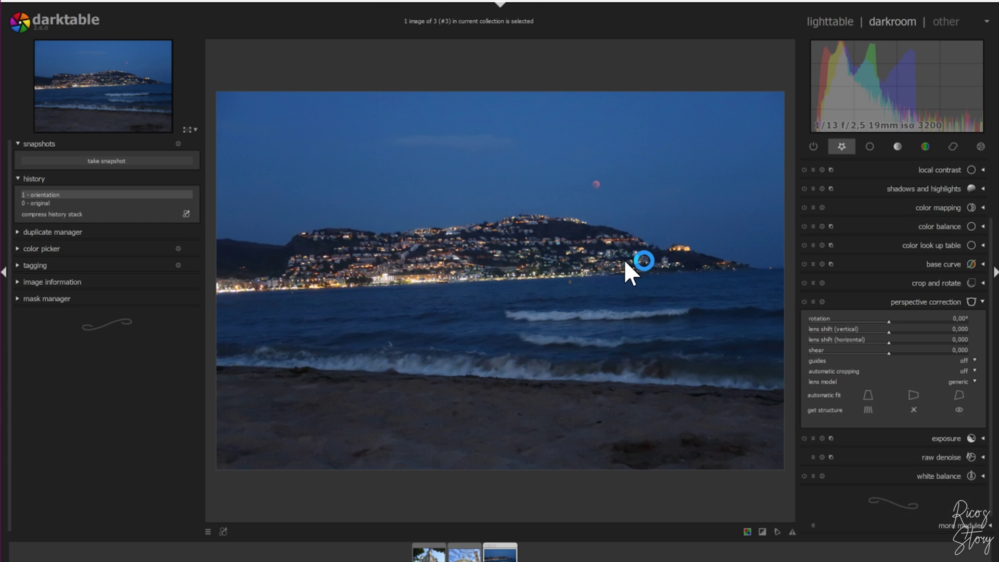
{"action": "left_click", "coordinate": [967, 359]}
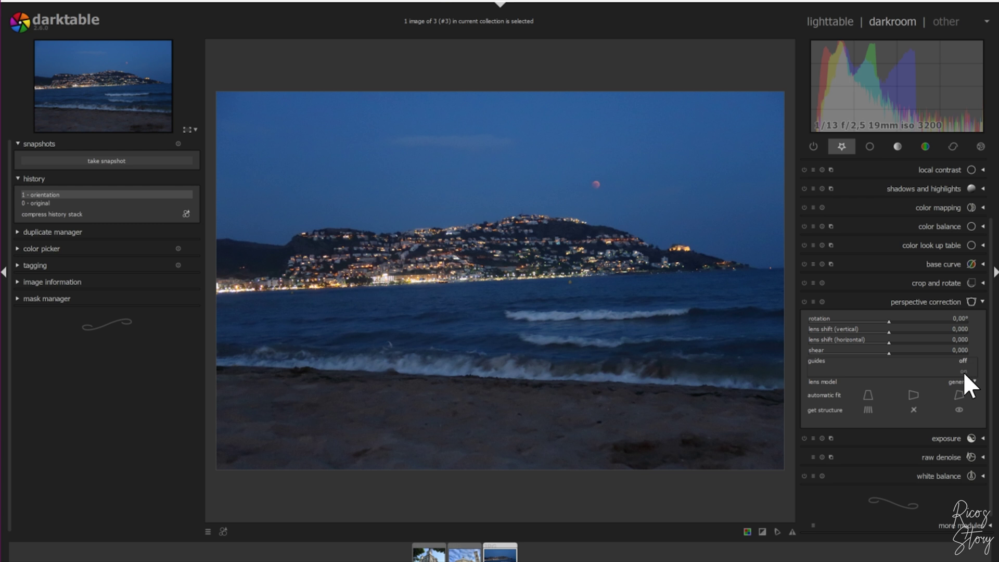
{"action": "left_click", "coordinate": [963, 371]}
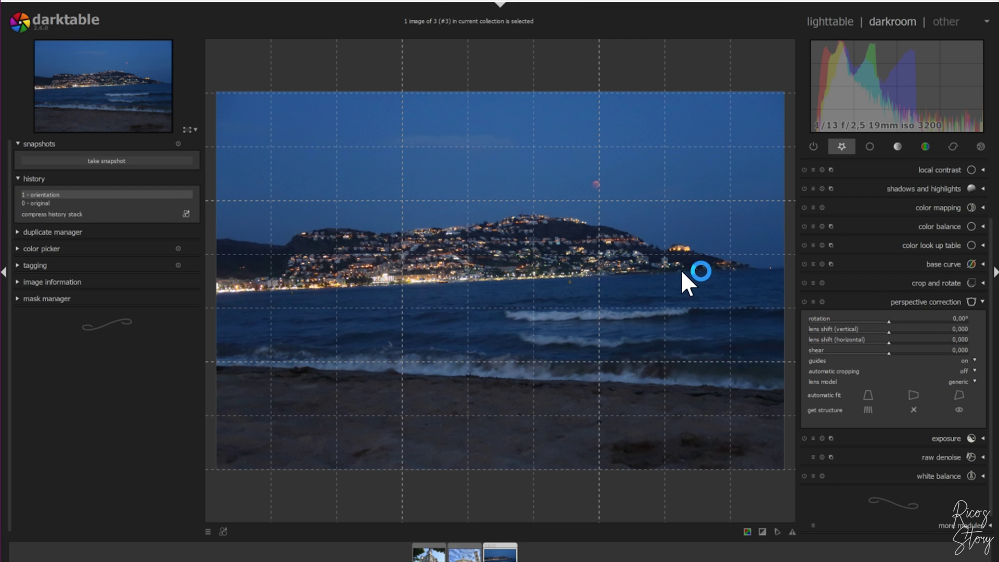
Step: Fine-tune the perspective correction rotation slider to -2,54° so the beach horizon is level
{"action": "left_click", "coordinate": [820, 319]}
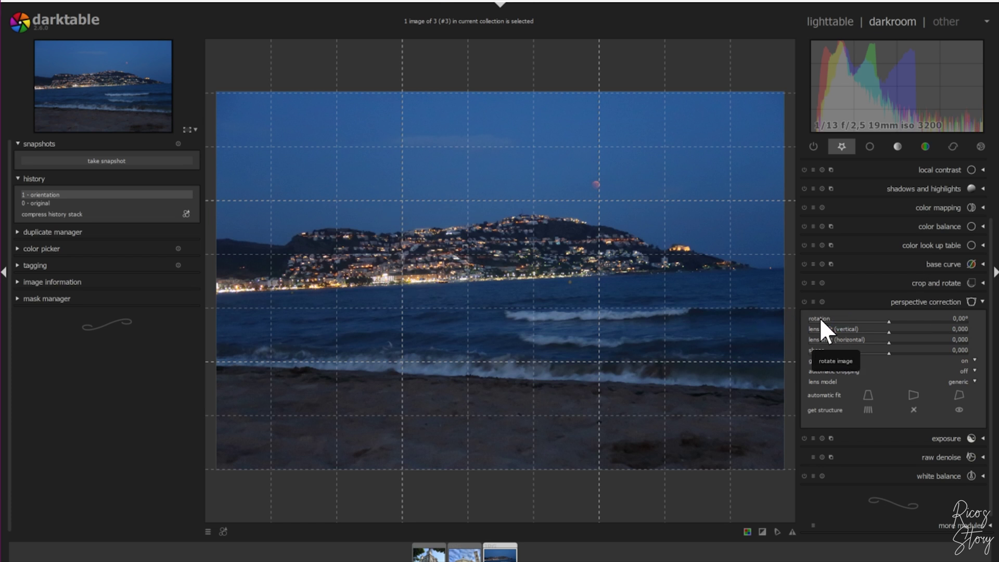
{"action": "right_click", "coordinate": [819, 318]}
{"action": "left_click", "coordinate": [843, 338]}
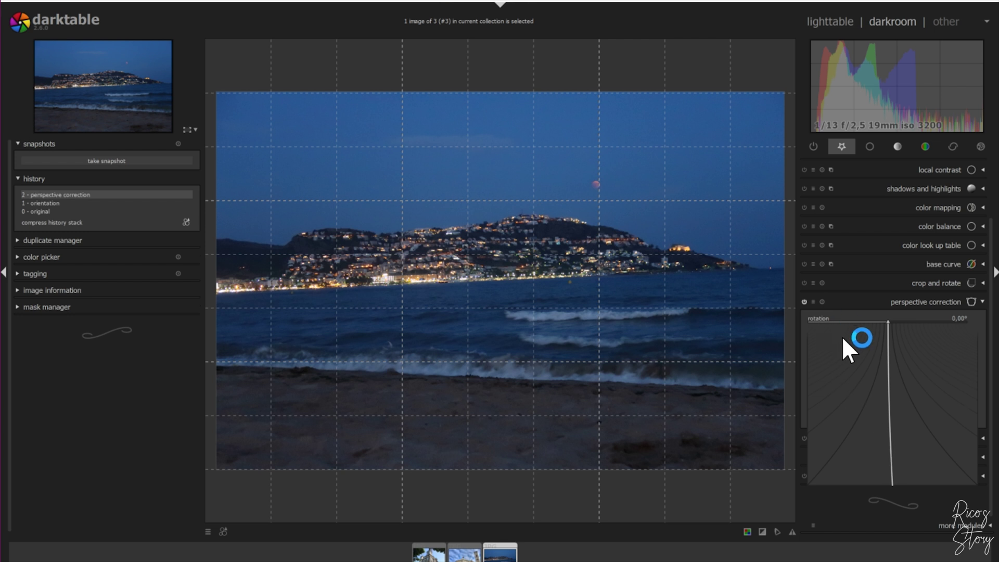
{"action": "left_click_drag", "start_coordinate": [843, 337], "coordinate": [880, 377]}
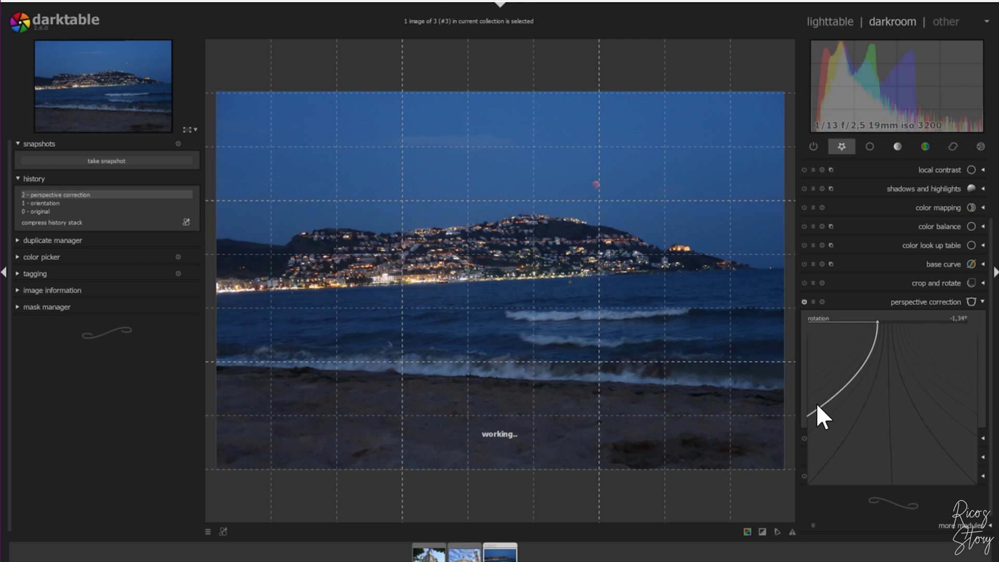
{"action": "left_click_drag", "start_coordinate": [816, 403], "coordinate": [814, 380]}
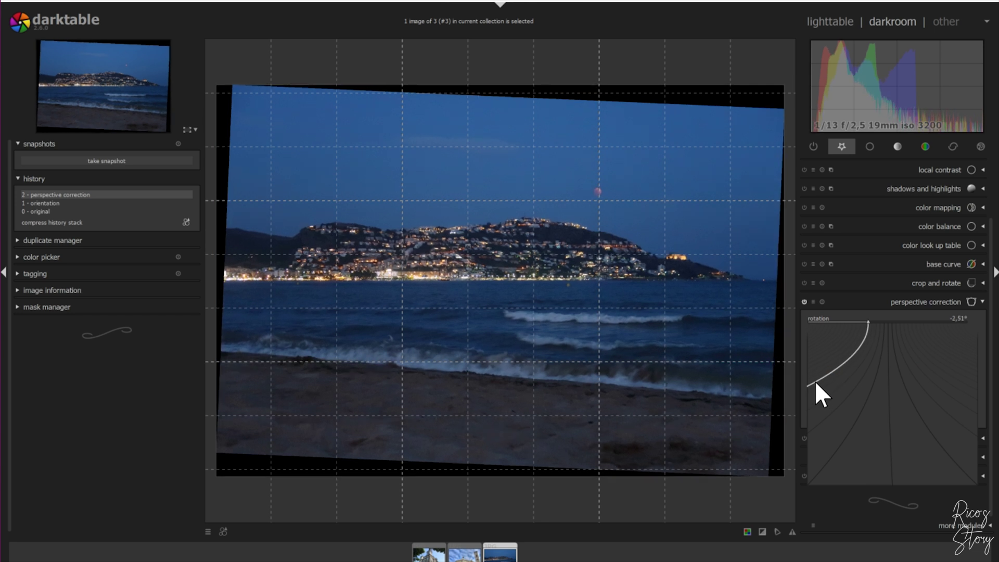
{"action": "left_click", "coordinate": [814, 380]}
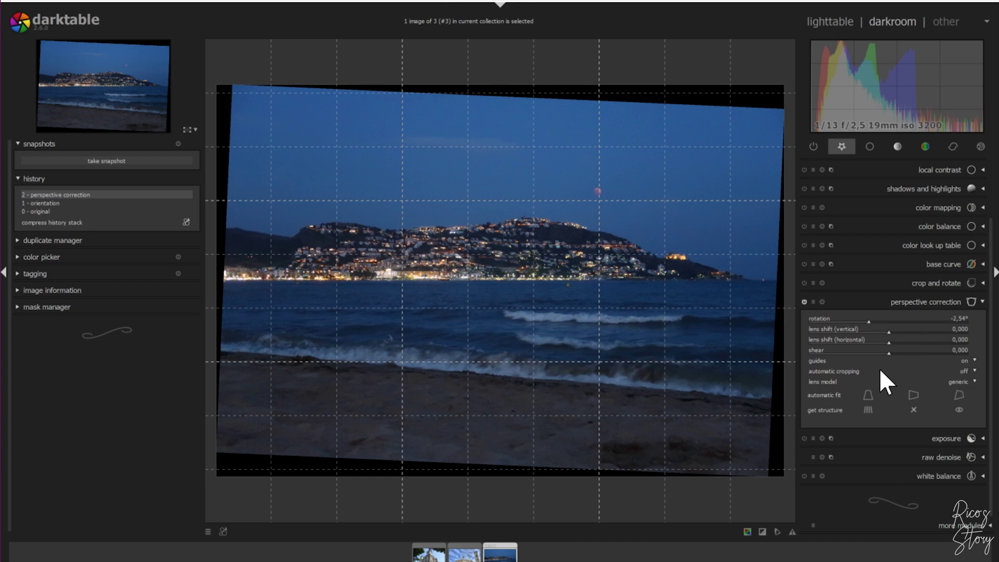
Step: Set automatic cropping to 'largest area' and collapse the perspective correction module
{"action": "left_click", "coordinate": [968, 371]}
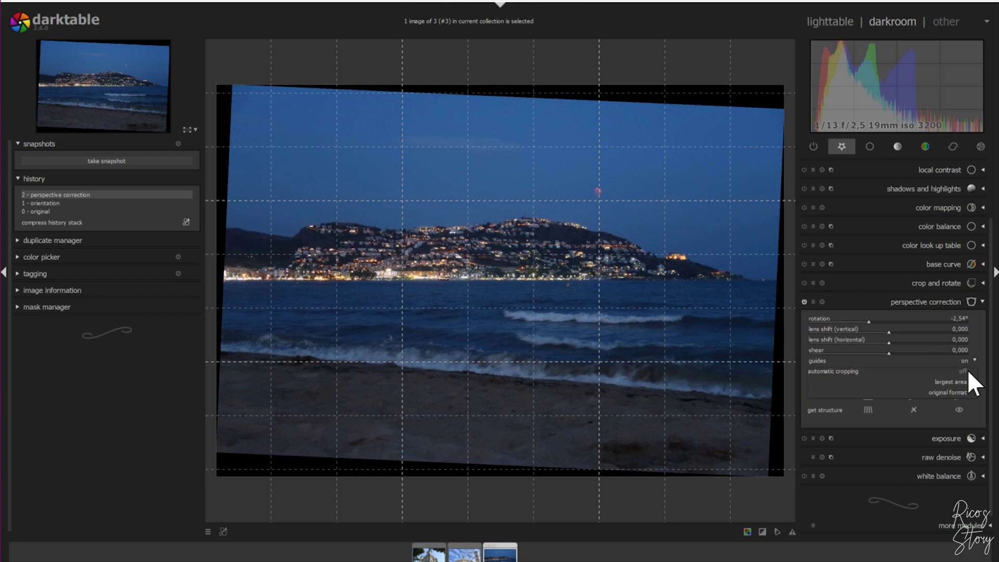
{"action": "left_click", "coordinate": [953, 382]}
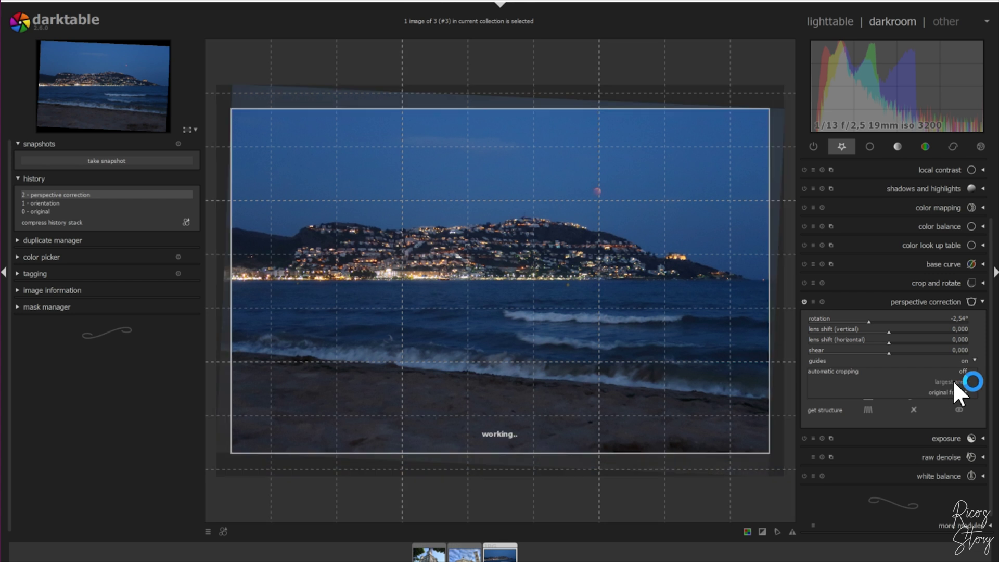
{"action": "left_click", "coordinate": [980, 301]}
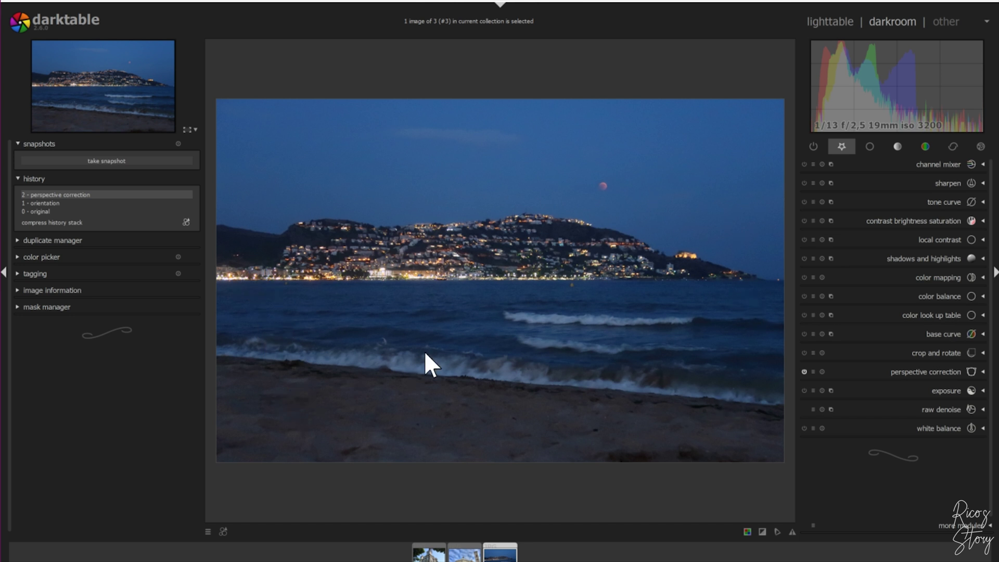
Step: On the castle photo, detect structure lines and auto-fit the converging verticals upright
{"action": "left_click", "coordinate": [428, 553]}
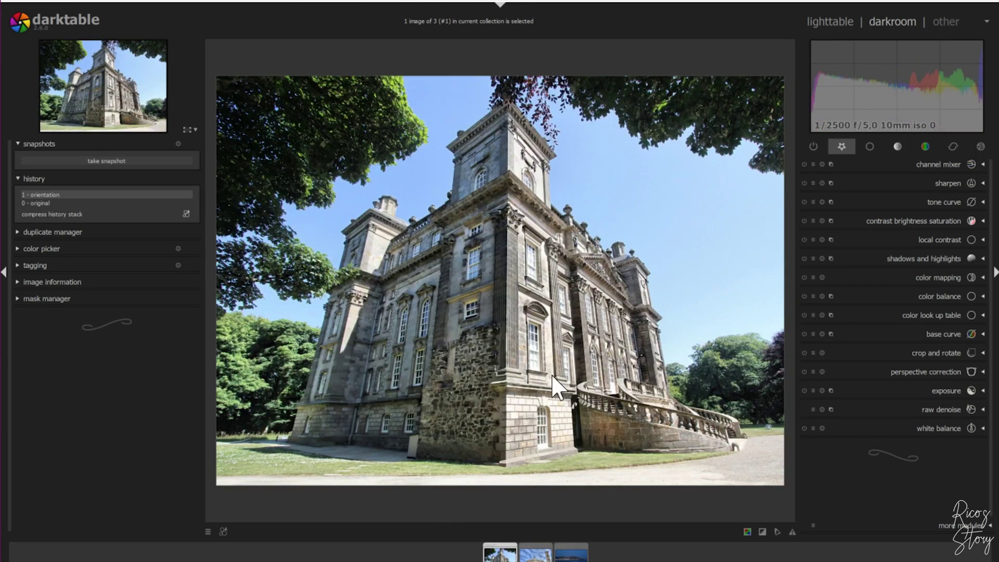
{"action": "left_click", "coordinate": [983, 371]}
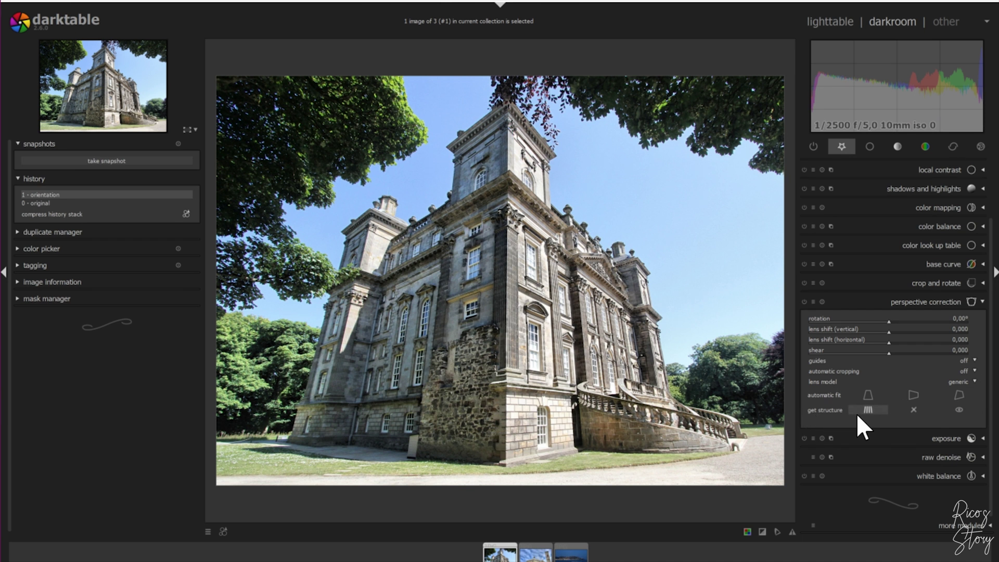
{"action": "left_click", "coordinate": [871, 409]}
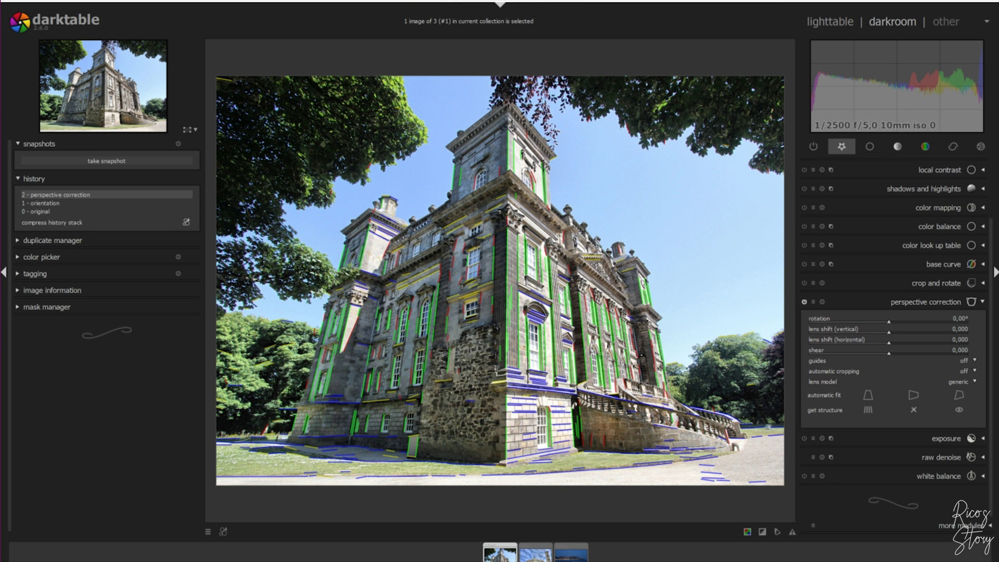
{"action": "left_click", "coordinate": [868, 395]}
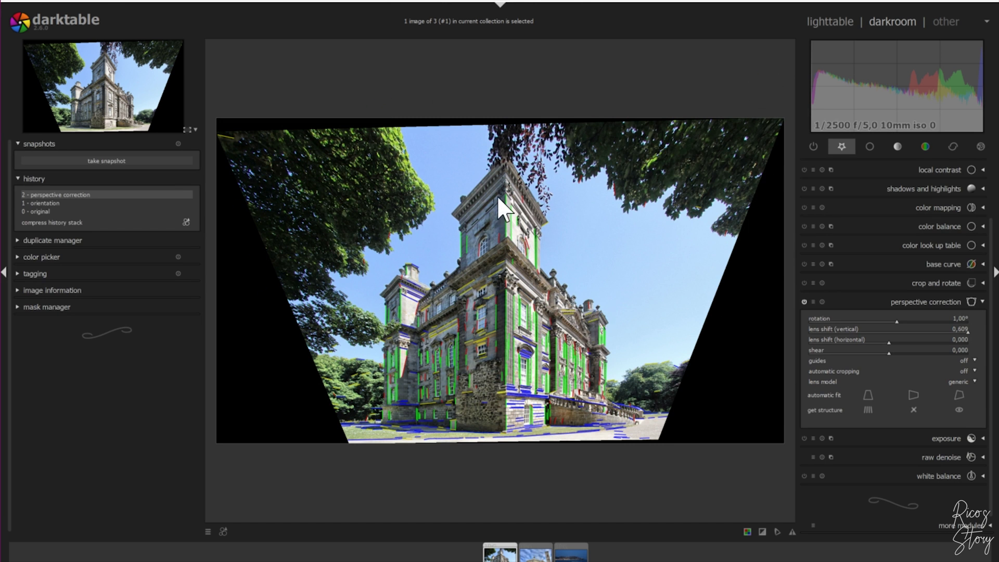
Step: Set automatic cropping to 'largest area' and collapse the module to view the result
{"action": "left_click", "coordinate": [964, 367]}
{"action": "left_click", "coordinate": [956, 383]}
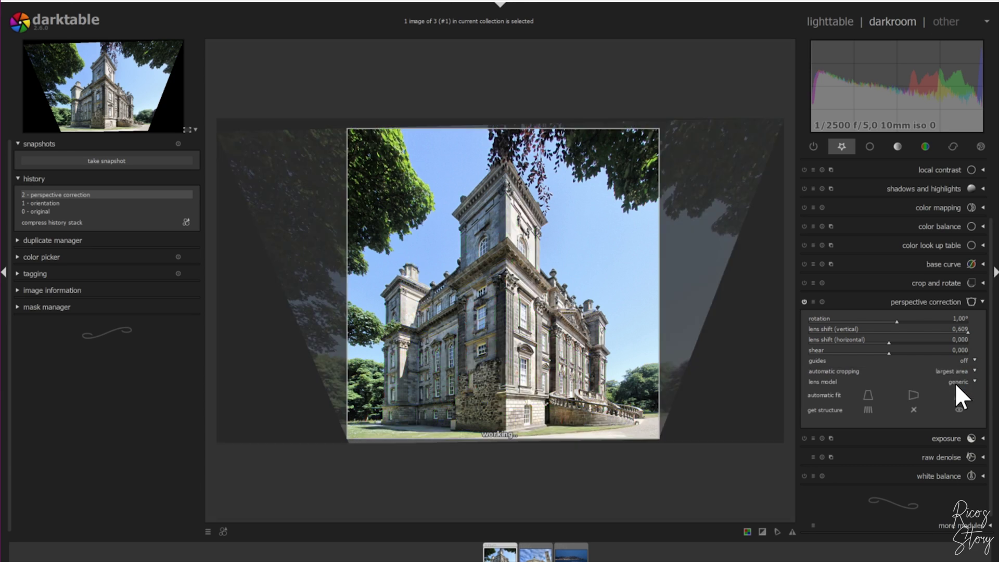
{"action": "left_click", "coordinate": [981, 303]}
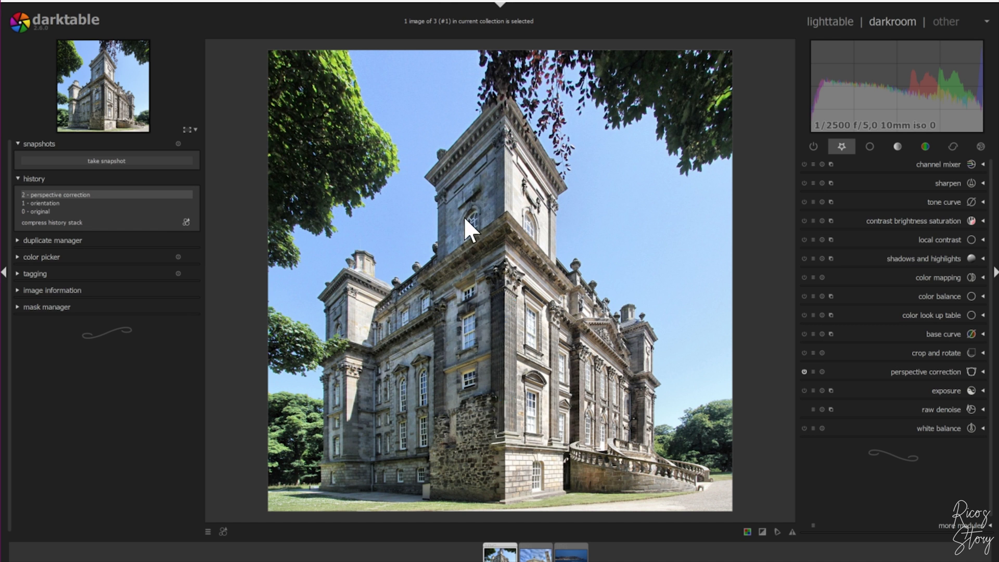
Step: Snapshot the corrected castle, revert history to '0 - original', compare via split line, then hide the snapshot
{"action": "left_click", "coordinate": [100, 161]}
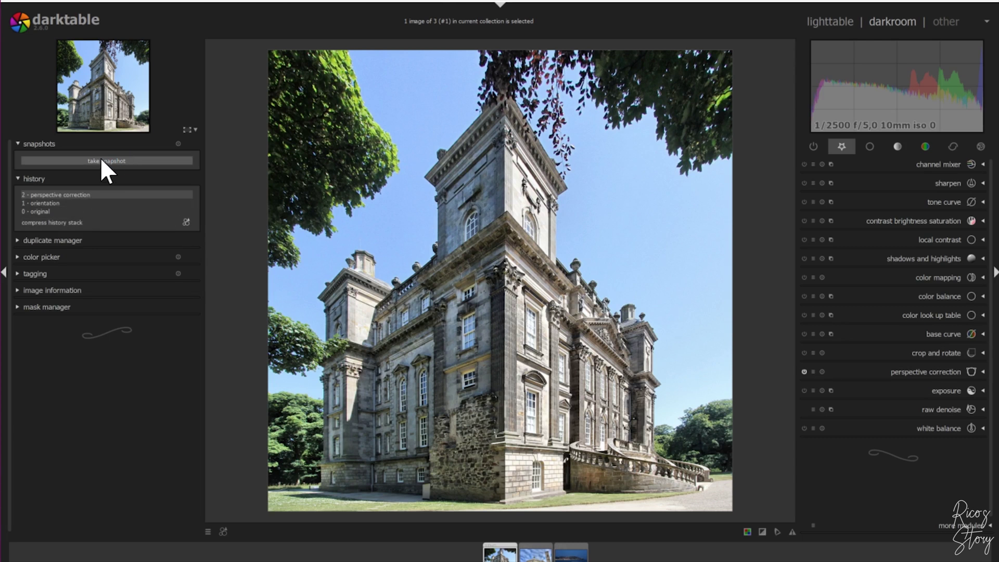
{"action": "left_click", "coordinate": [42, 220]}
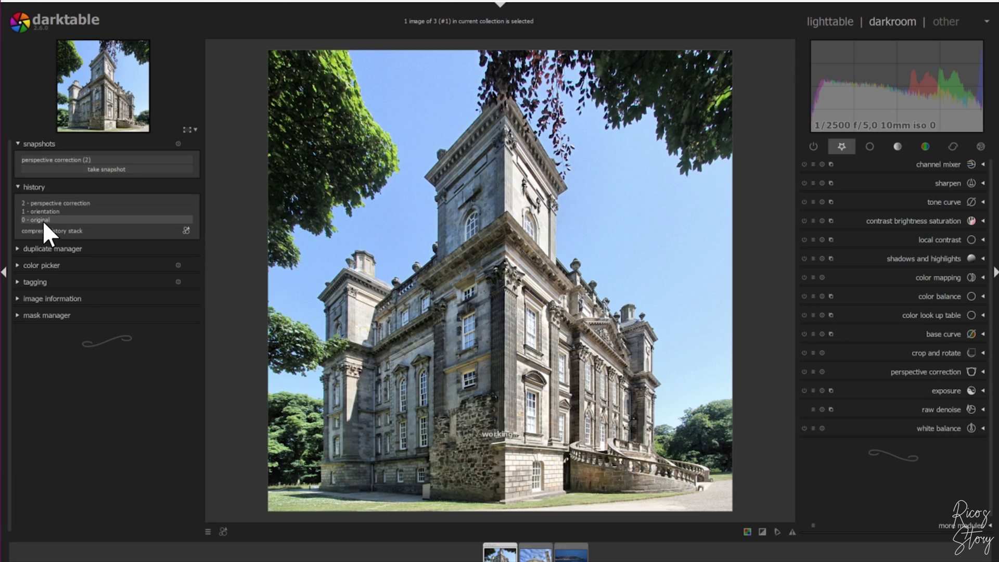
{"action": "left_click", "coordinate": [70, 159]}
{"action": "left_click_drag", "start_coordinate": [332, 163], "coordinate": [774, 323]}
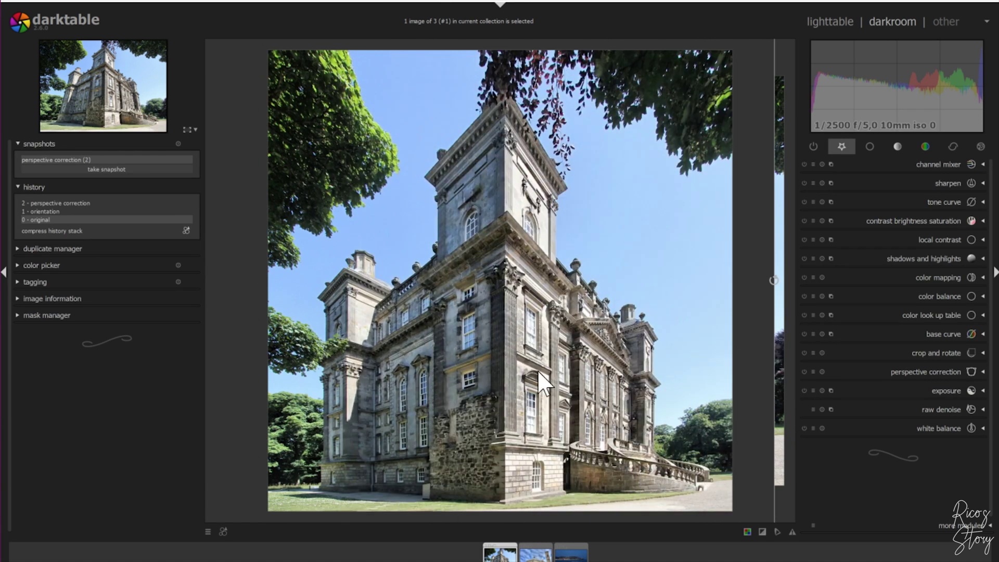
{"action": "left_click", "coordinate": [90, 157]}
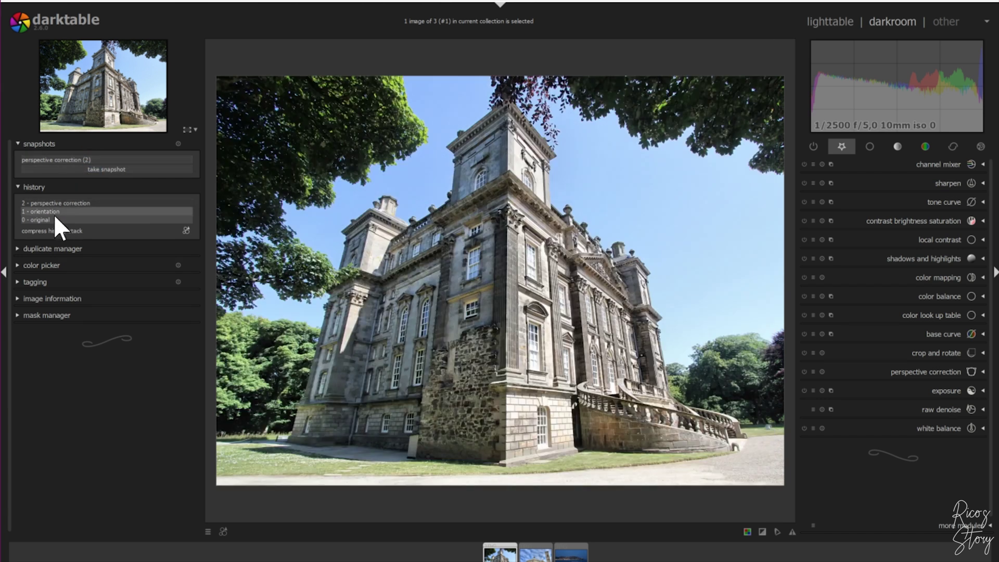
Step: On the Florence cathedral photo, detect structure and apply vertical automatic fit, resetting and reapplying once
{"action": "key", "text": "space"}
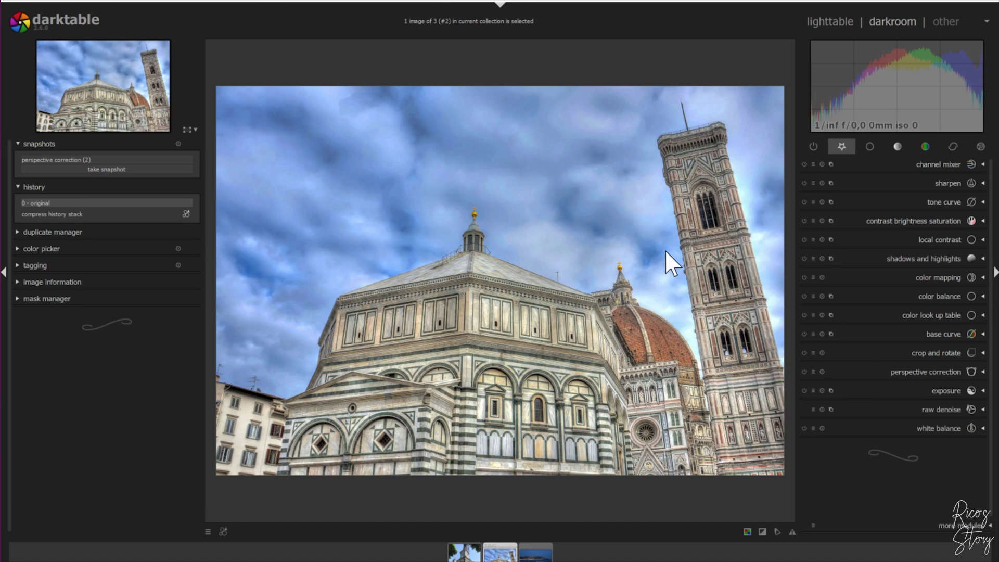
{"action": "left_click", "coordinate": [981, 374]}
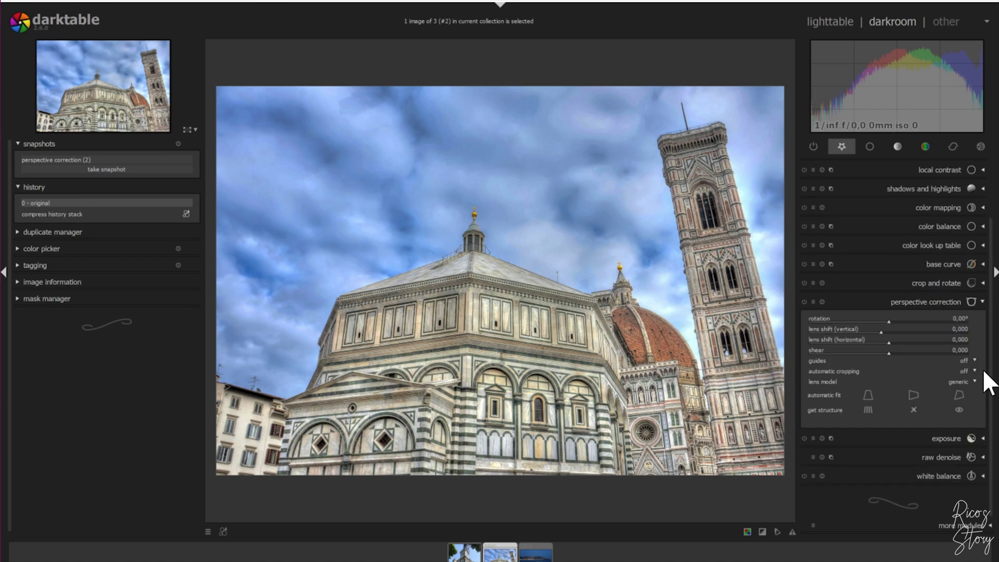
{"action": "left_click", "coordinate": [867, 410]}
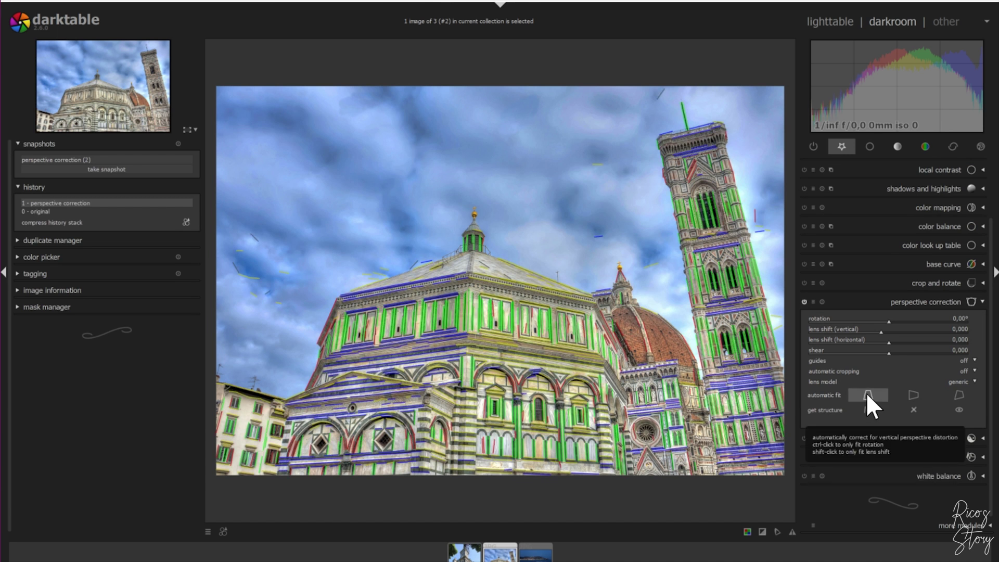
{"action": "left_click", "coordinate": [867, 395]}
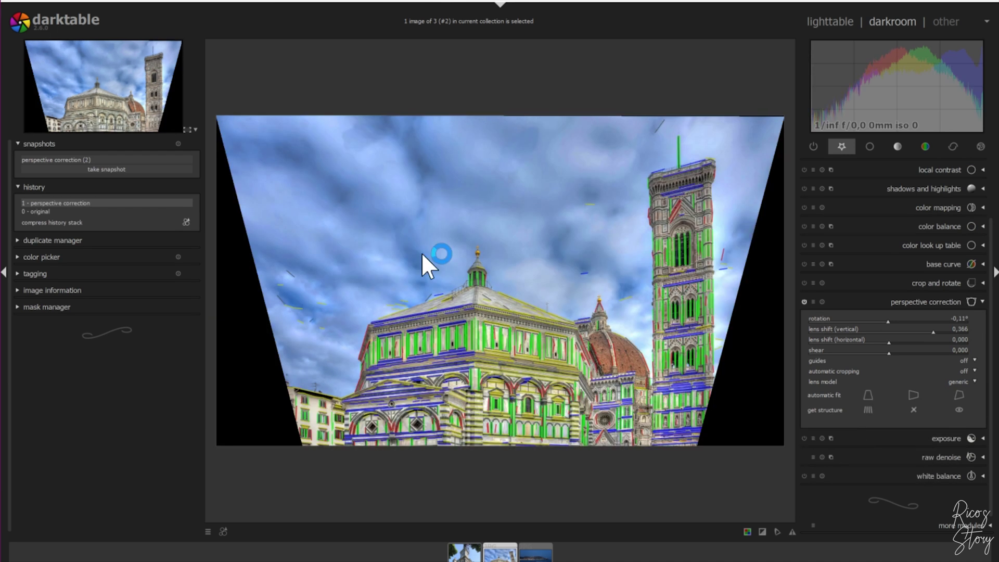
{"action": "left_click", "coordinate": [822, 302]}
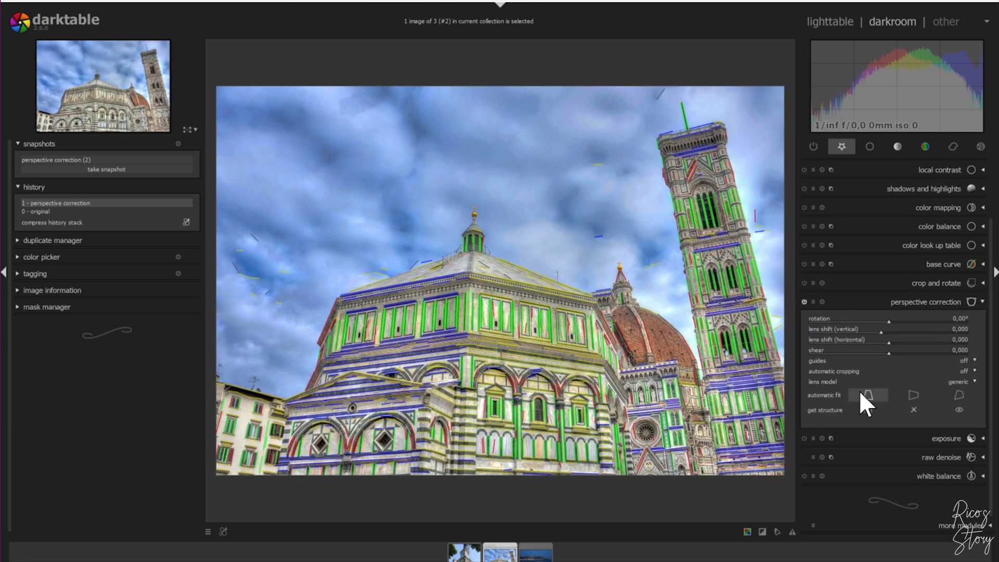
{"action": "left_click", "coordinate": [868, 396]}
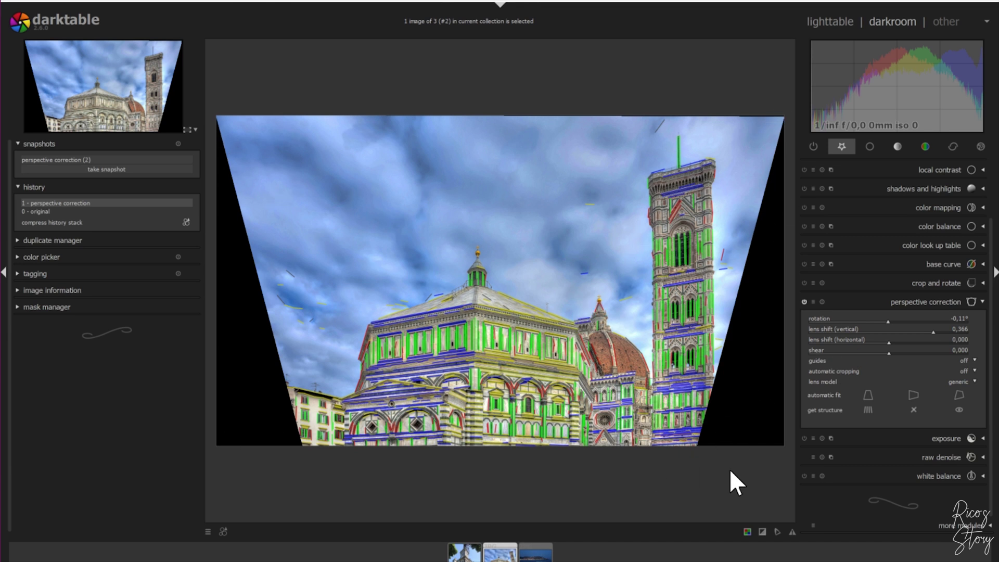
Step: Set automatic cropping to 'largest area' and collapse perspective correction to see the result
{"action": "left_click", "coordinate": [966, 381]}
{"action": "left_click", "coordinate": [967, 370]}
{"action": "left_click", "coordinate": [963, 383]}
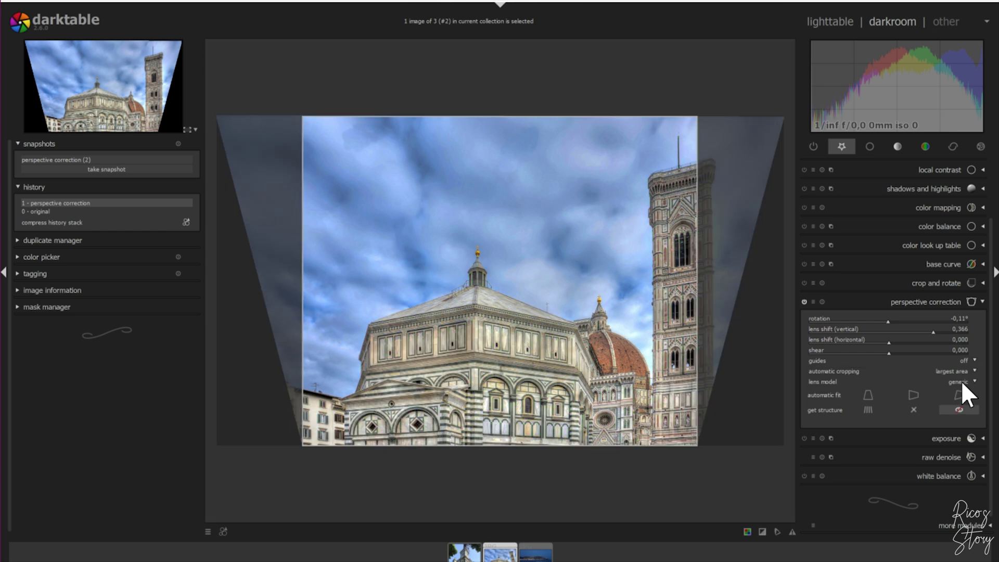
{"action": "left_click", "coordinate": [987, 301]}
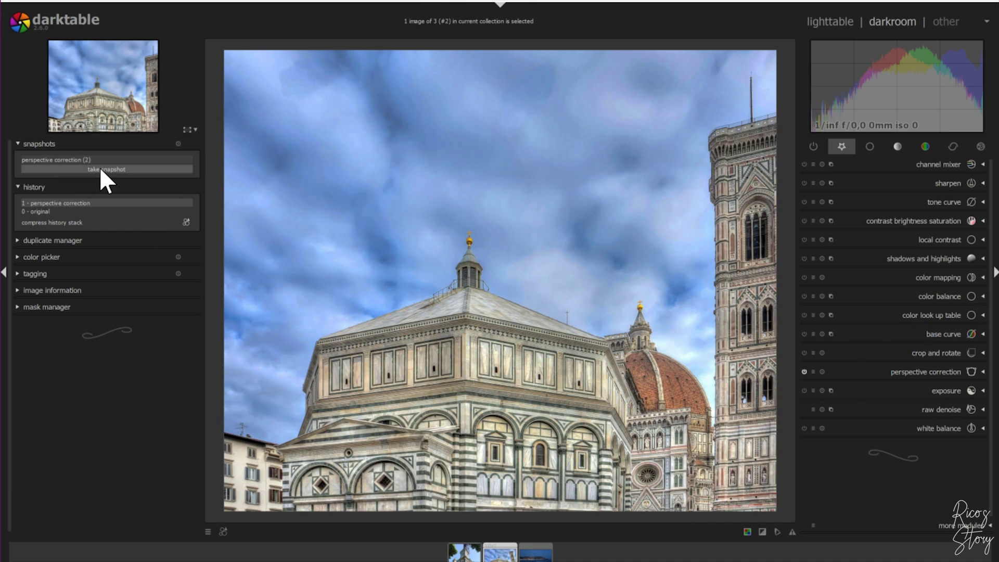
Step: Snapshot the corrected cathedral, revert history to '0 - original', and widen the comparison split
{"action": "left_click", "coordinate": [54, 162]}
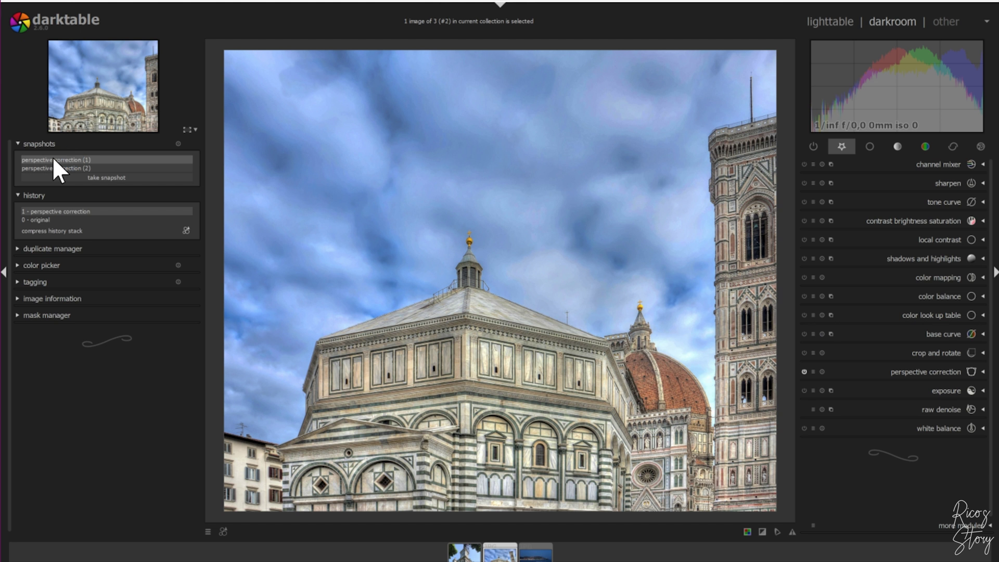
{"action": "left_click", "coordinate": [52, 159]}
{"action": "left_click", "coordinate": [46, 219]}
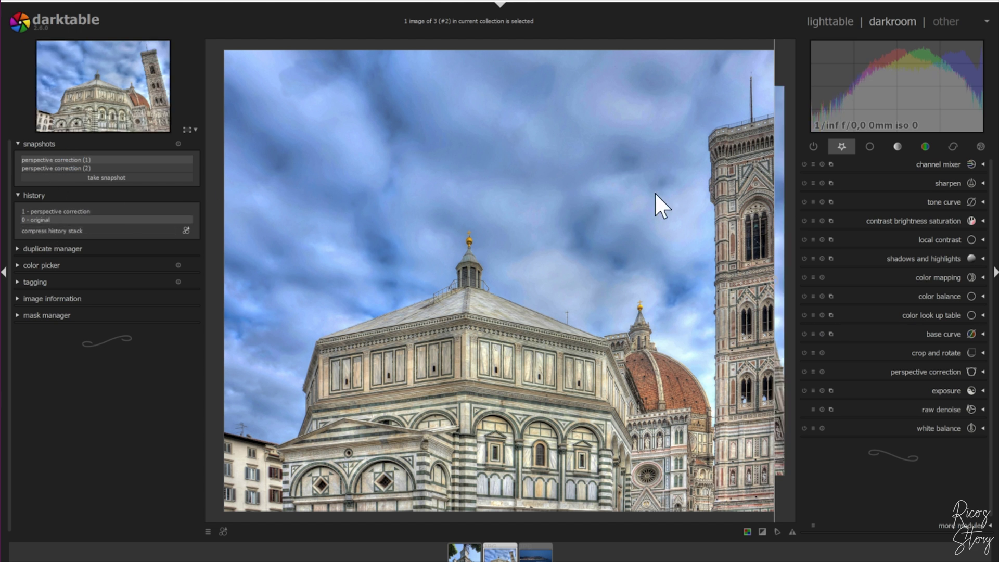
{"action": "left_click_drag", "start_coordinate": [775, 175], "coordinate": [792, 242]}
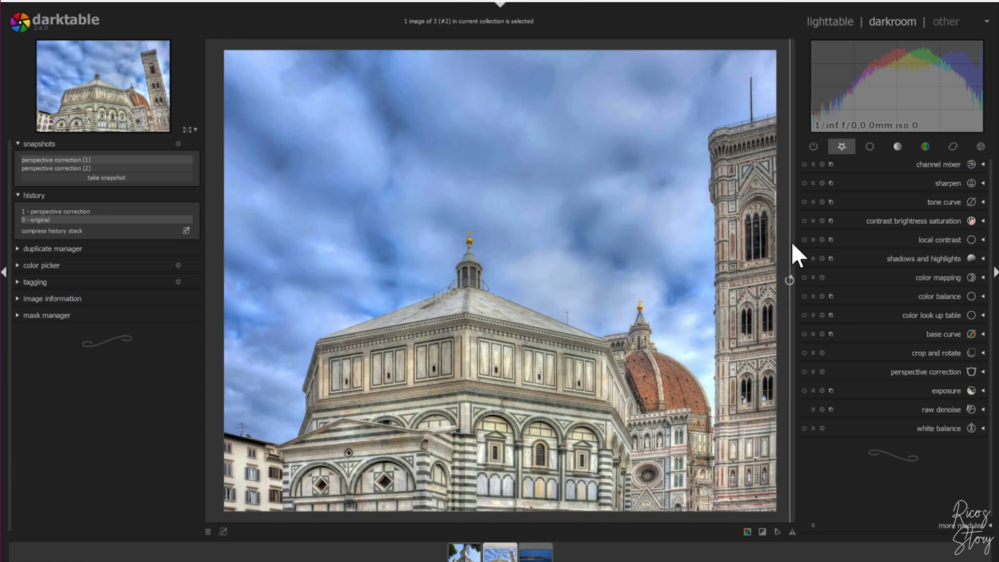
{"action": "left_click", "coordinate": [872, 377]}
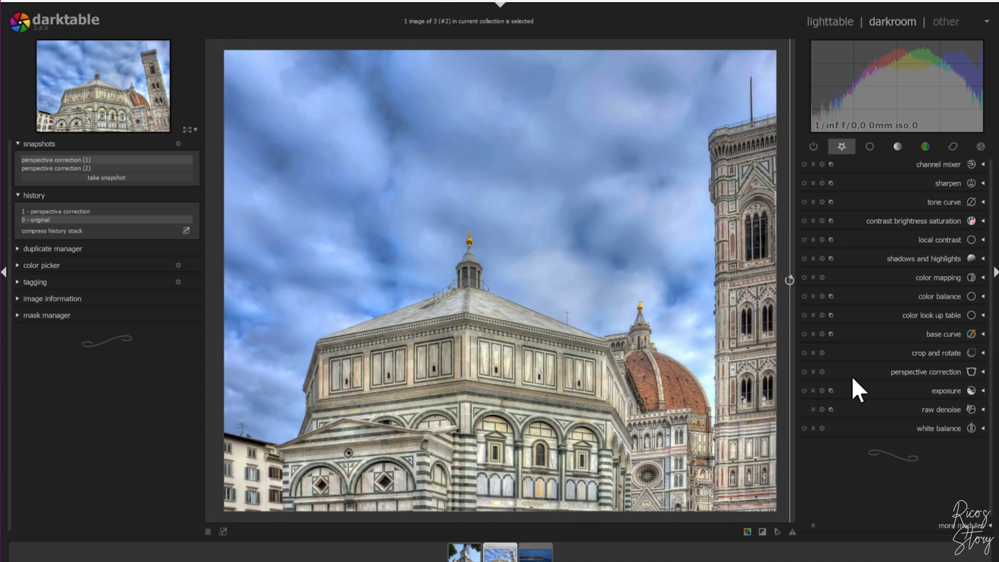